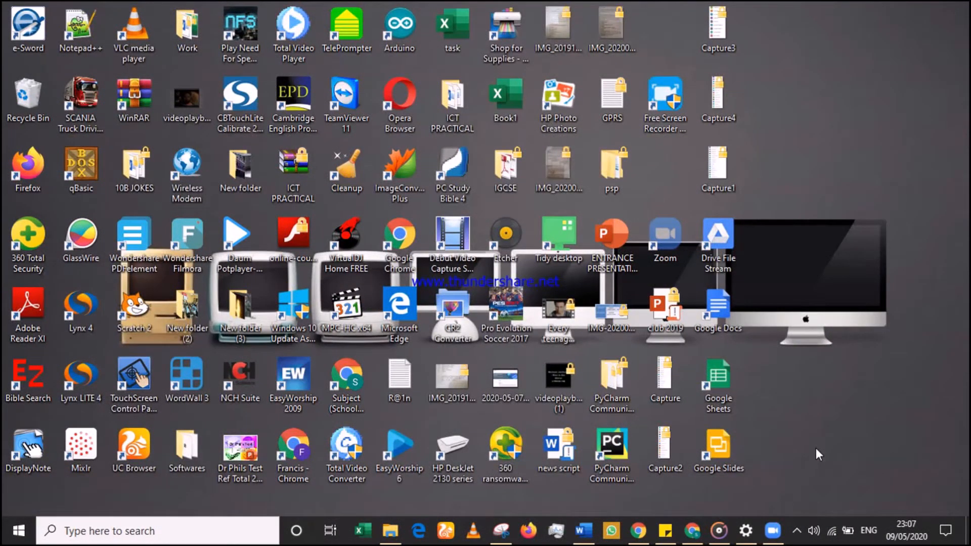
# Switch to Chrome, load classroom.google.com and go back to the list of classes
pyautogui.click(639, 532)
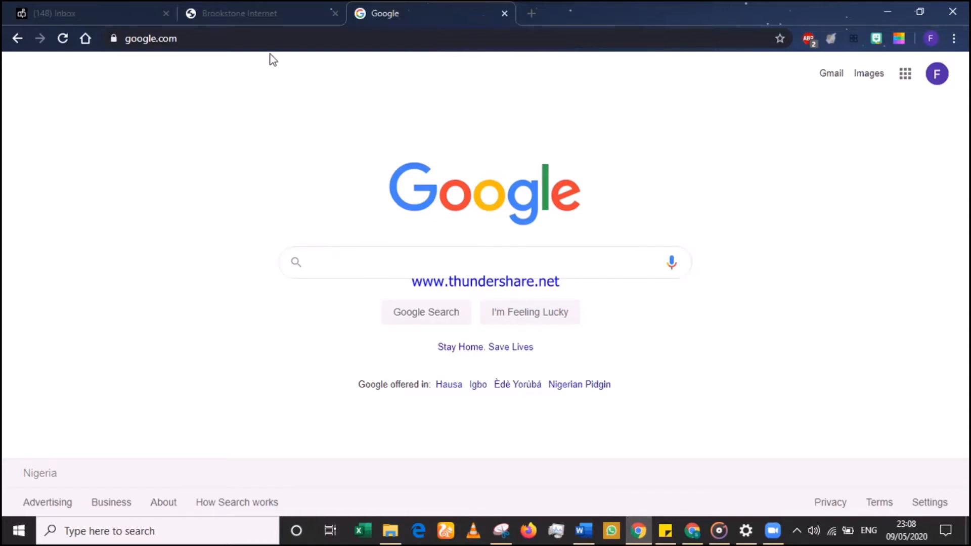
pyautogui.click(262, 38)
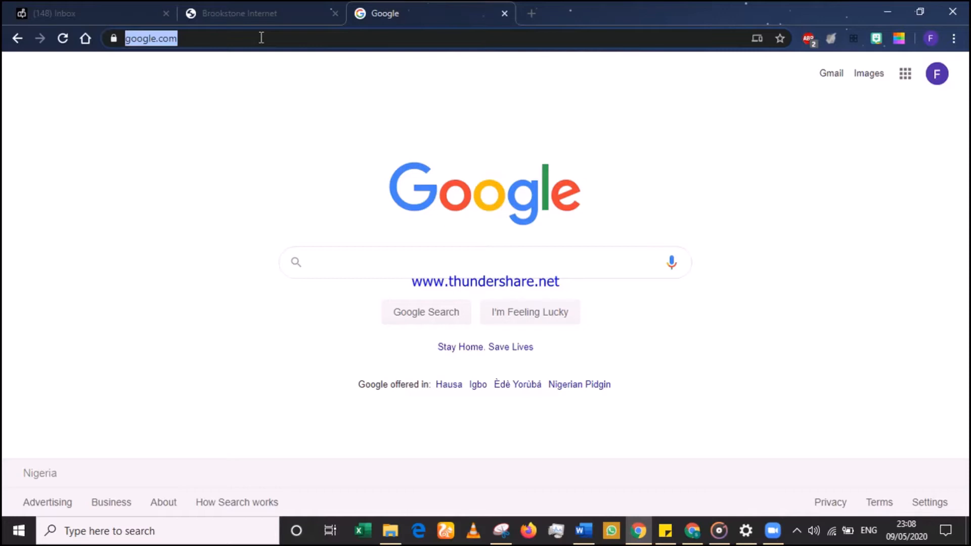
pyautogui.write('goo')
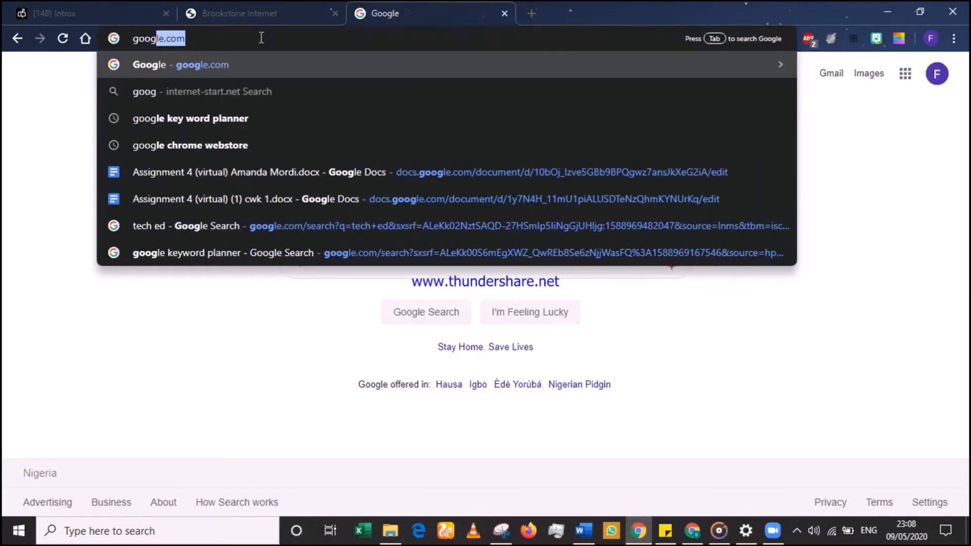
pyautogui.press('BackSpace')
pyautogui.press('BackSpace')
pyautogui.press('BackSpace')
pyautogui.press('BackSpace')
pyautogui.write('class')
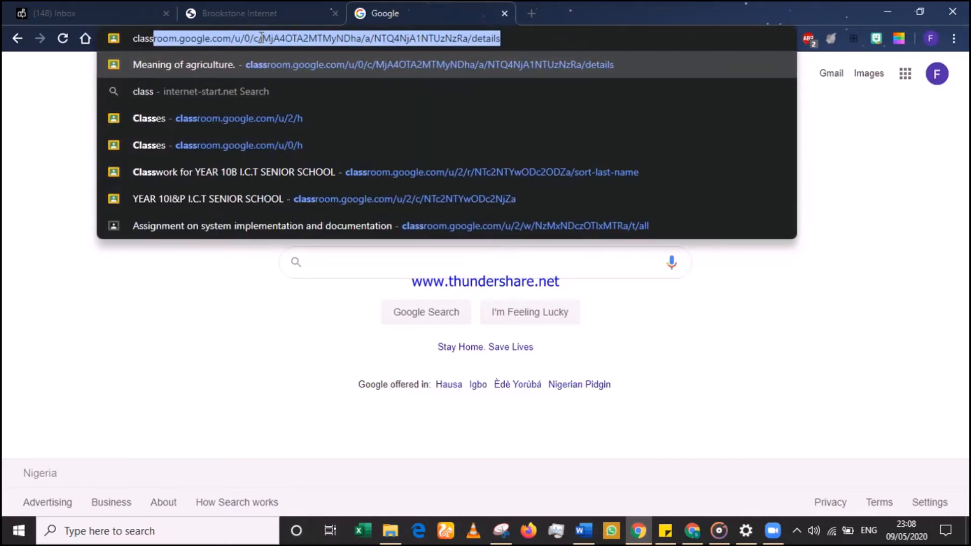
pyautogui.write('room.')
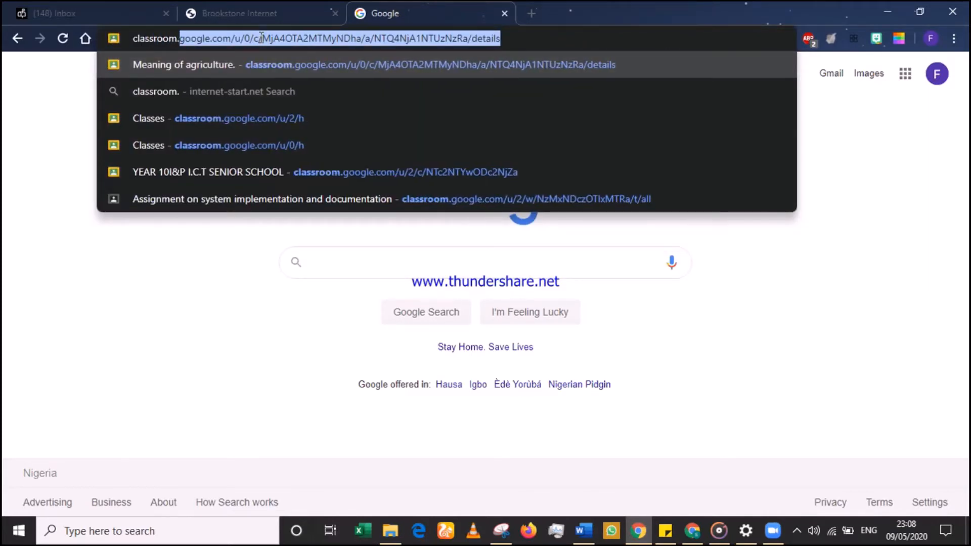
pyautogui.write('googl')
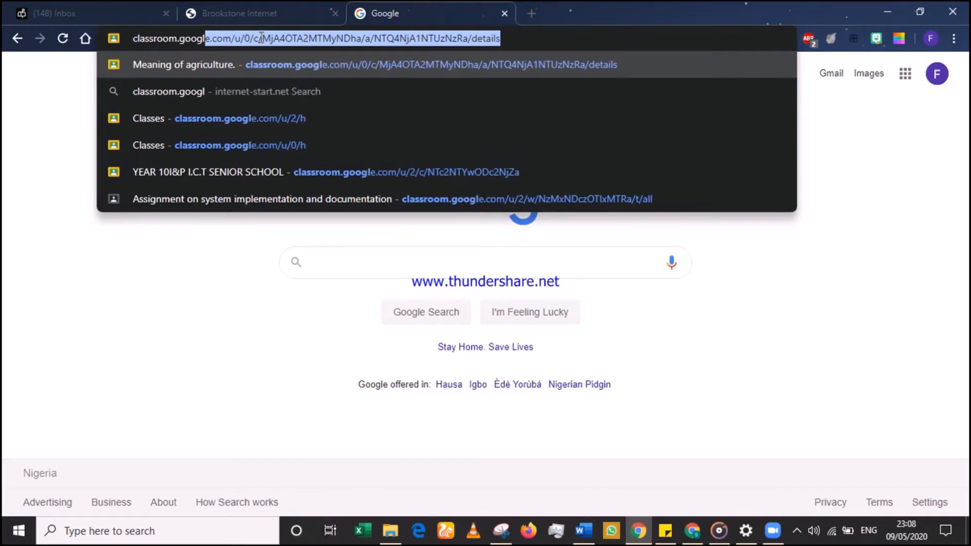
pyautogui.write('e.com')
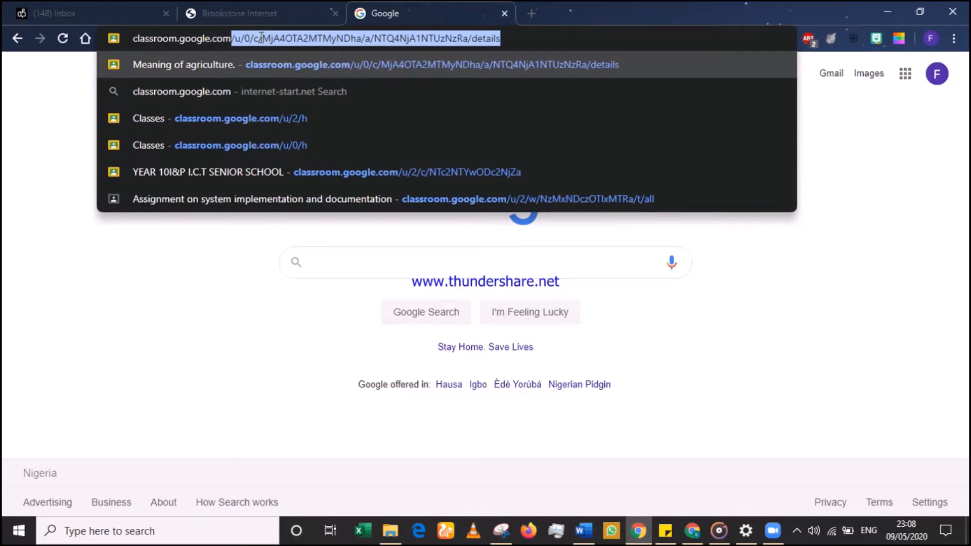
pyautogui.press('Return')
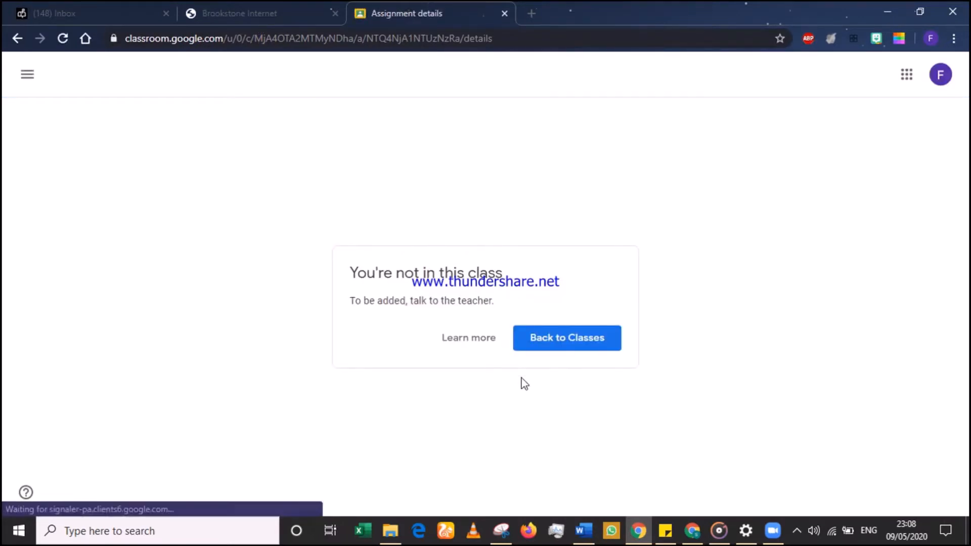
pyautogui.click(570, 348)
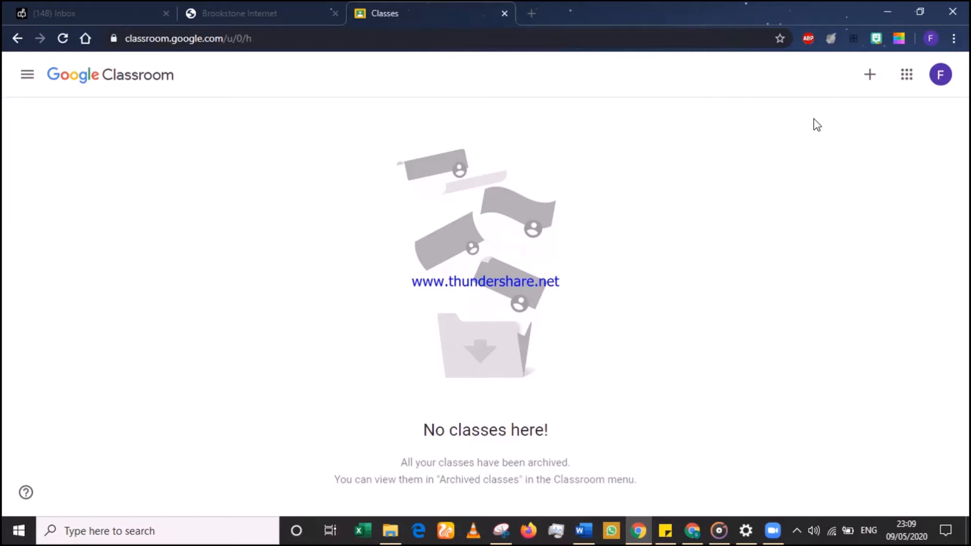
# Start creating a class and accept the notice about not using Classroom at a school with students
pyautogui.click(872, 75)
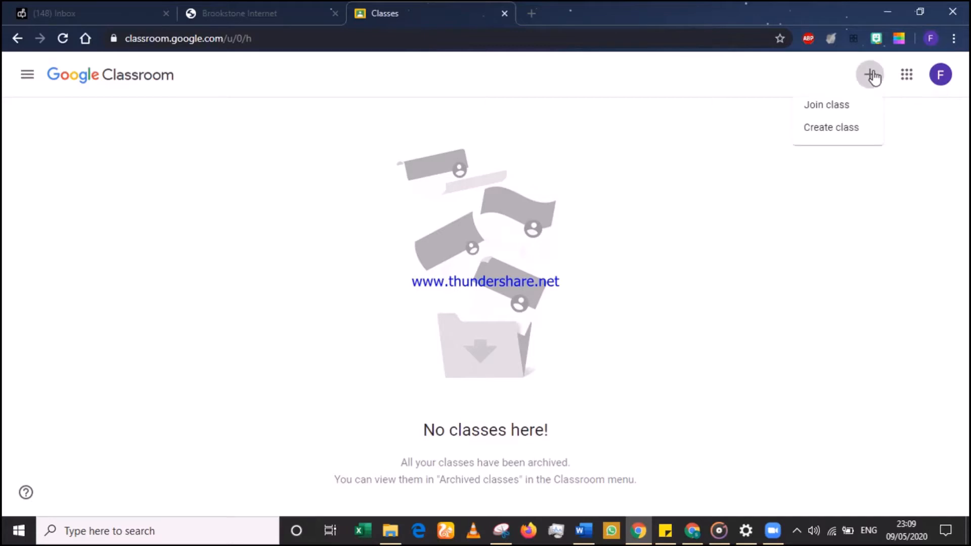
pyautogui.click(858, 127)
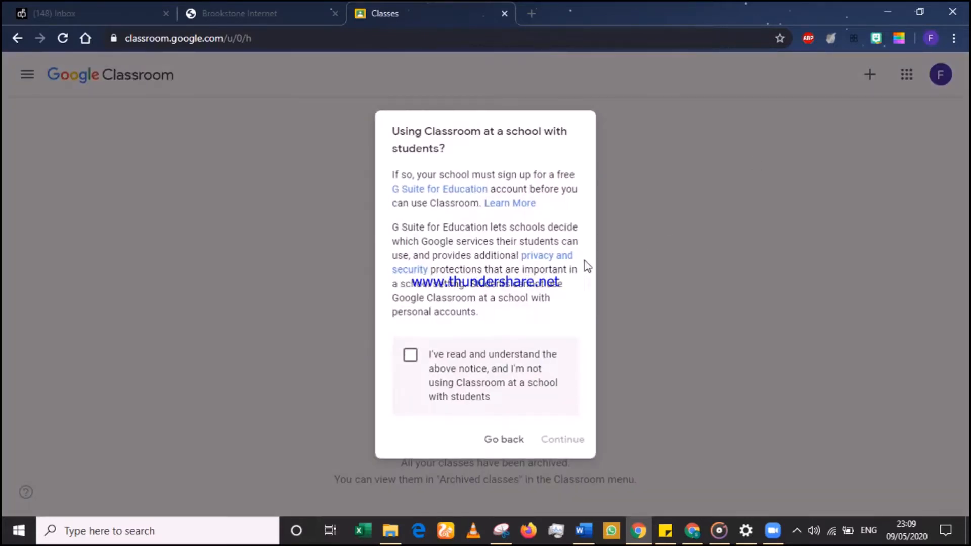
pyautogui.click(410, 356)
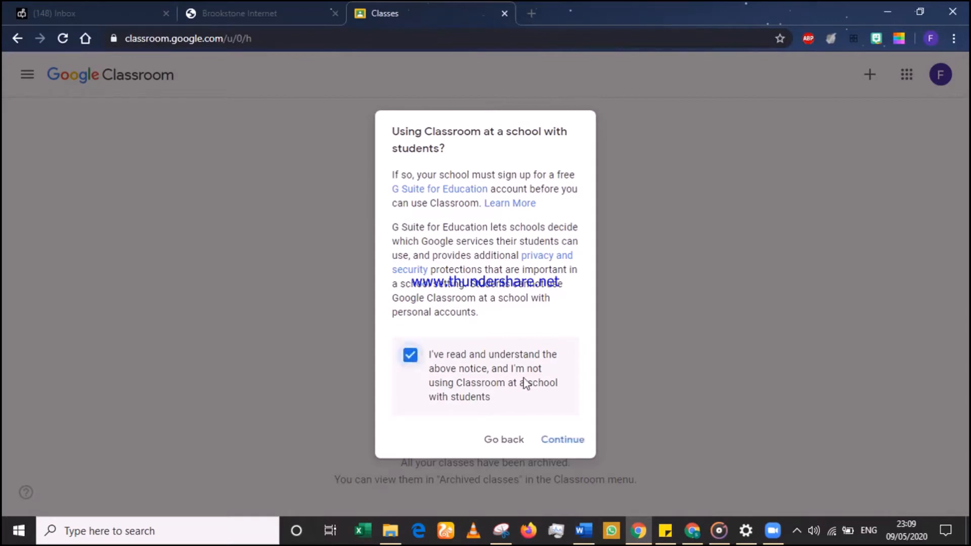
pyautogui.click(572, 444)
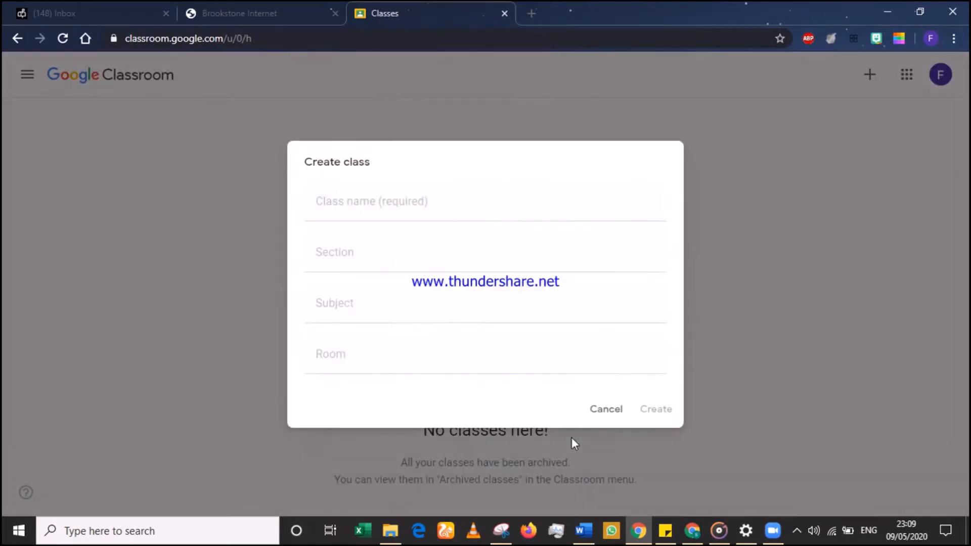
# Enter Year 7 English as the new class's name
pyautogui.click(445, 196)
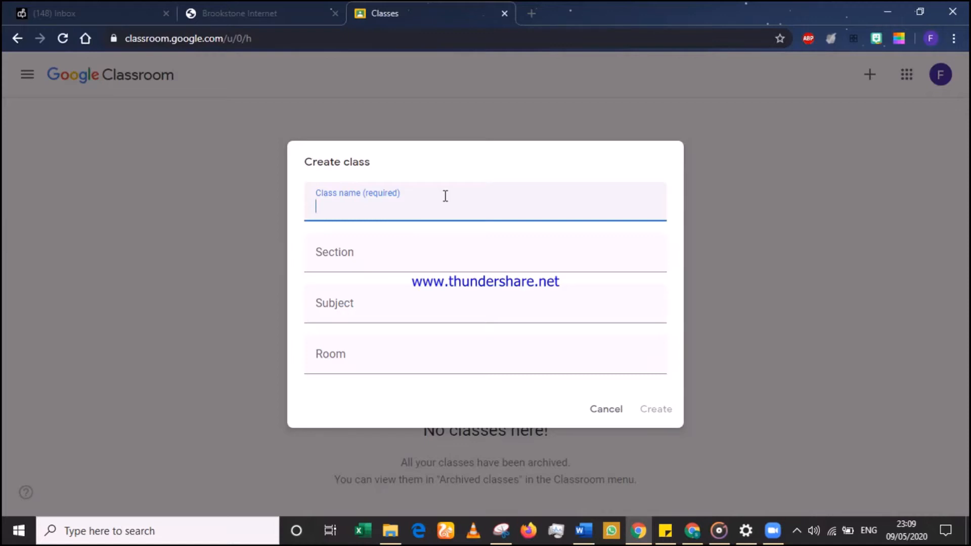
pyautogui.write('English')
pyautogui.press('Home')
pyautogui.write('Yeat')
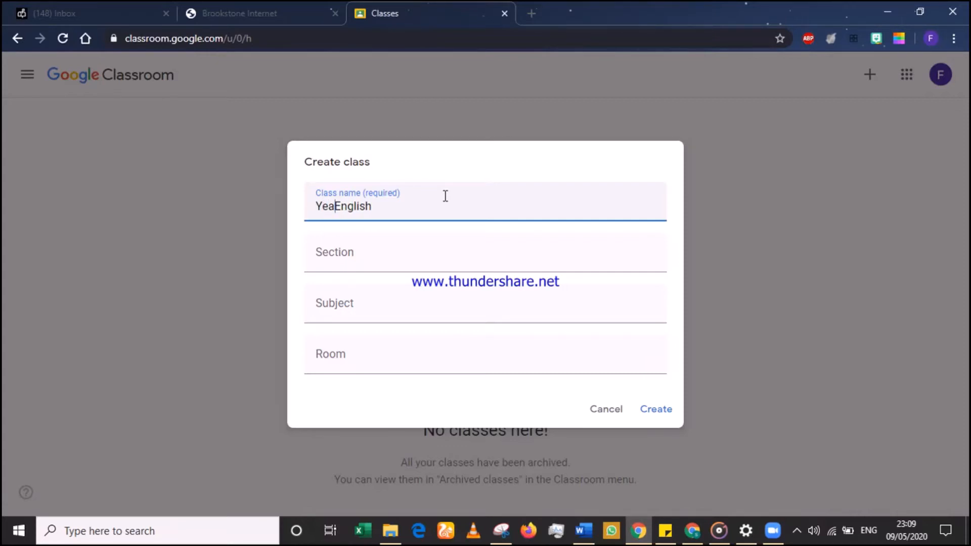
pyautogui.press('BackSpace')
pyautogui.write('r 7')
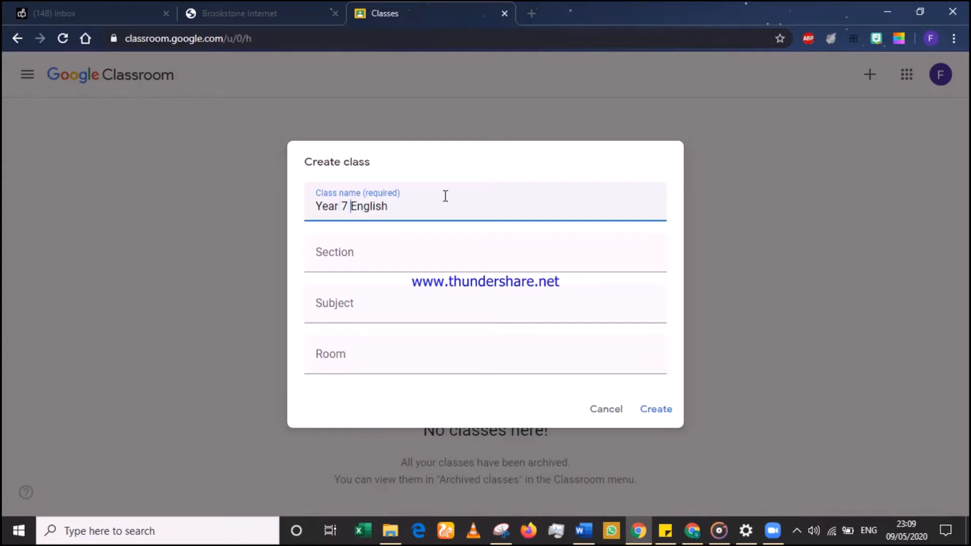
# Set the class's section to Junior School and its subject to English
pyautogui.click(373, 257)
pyautogui.write('J')
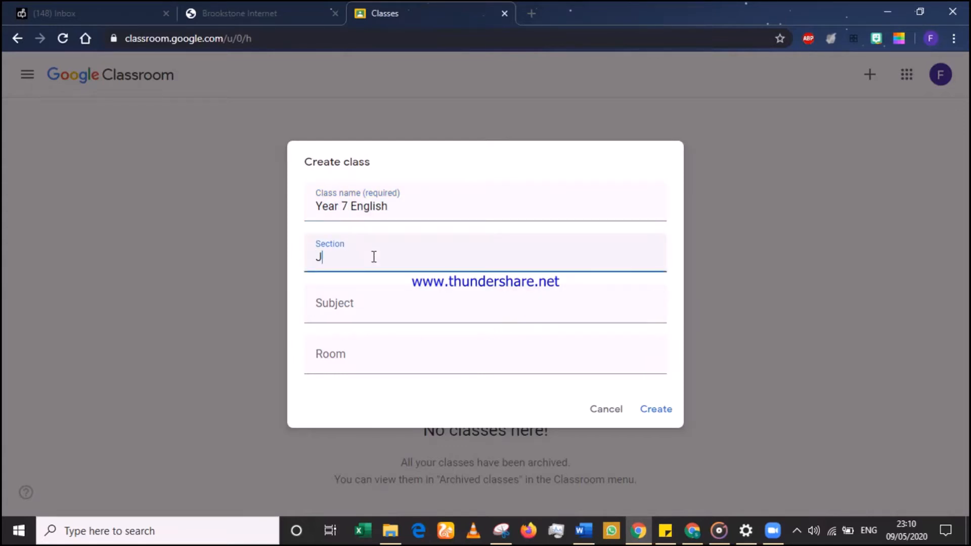
pyautogui.write('unior School')
pyautogui.click(360, 316)
pyautogui.write('E')
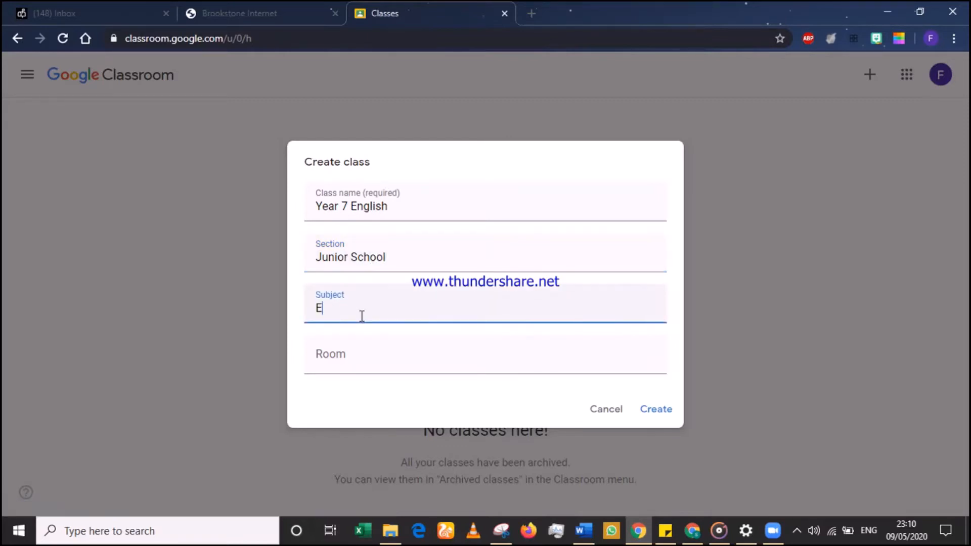
pyautogui.write('nglish')
# Set the room to 7, create the class and dismiss the tip about inviting students
pyautogui.click(356, 363)
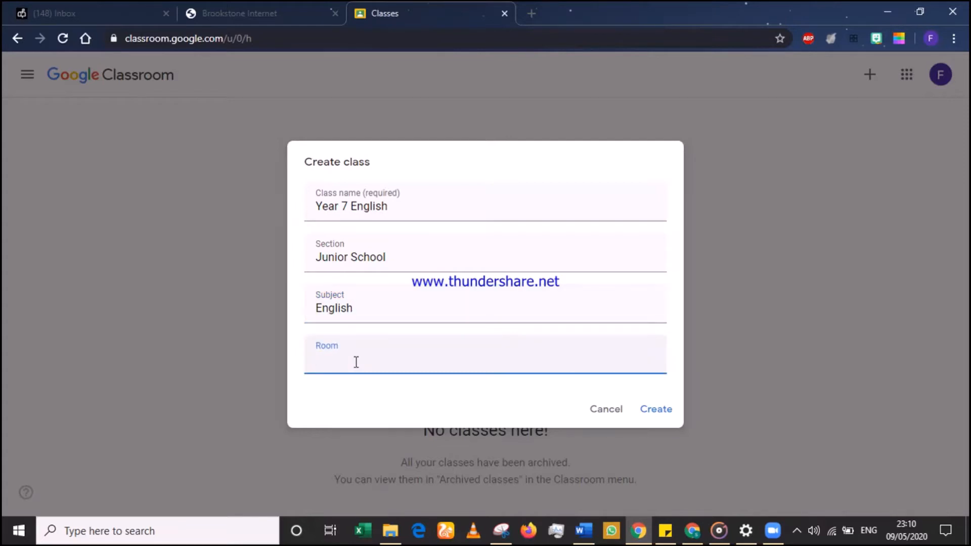
pyautogui.write('7')
pyautogui.click(672, 415)
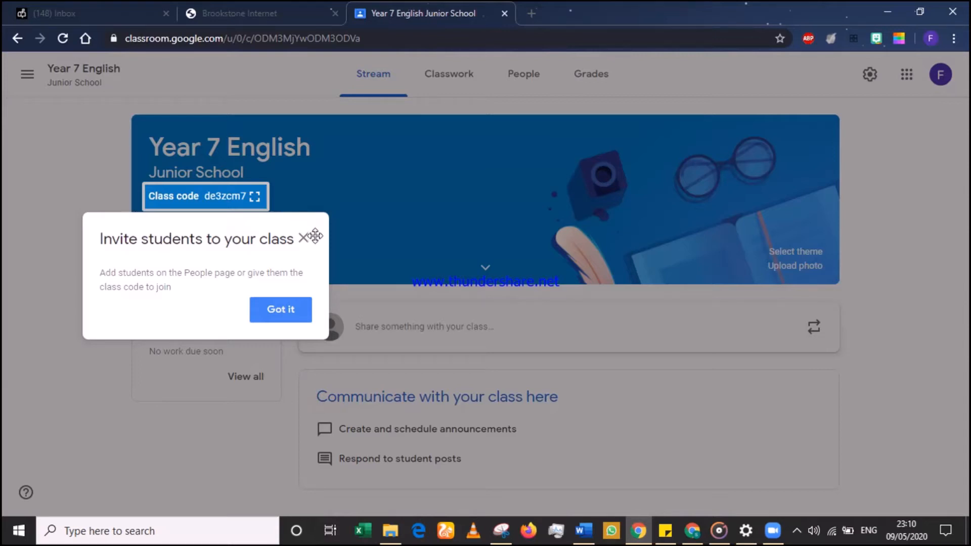
pyautogui.click(276, 309)
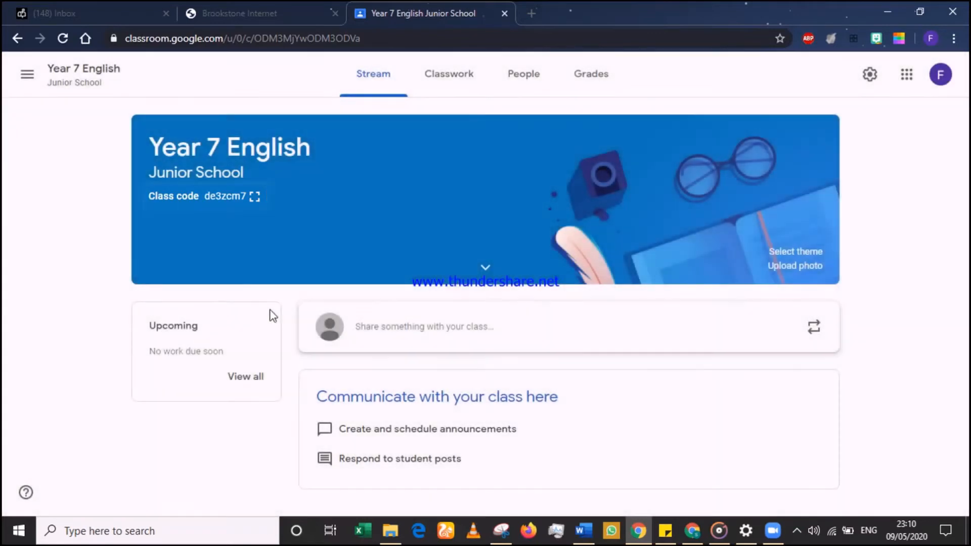
# View the class code enlarged and examine the form for sharing an announcement with the class
pyautogui.click(253, 199)
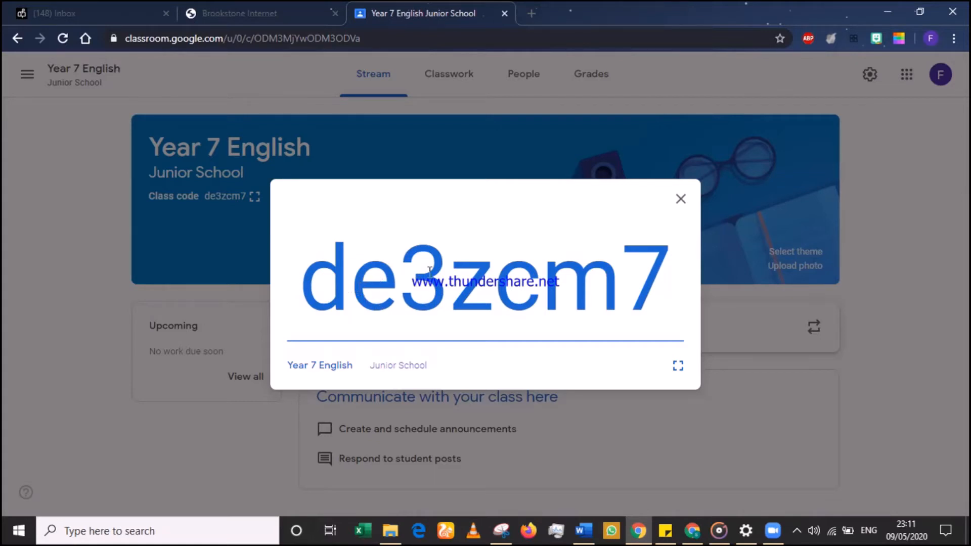
pyautogui.click(680, 198)
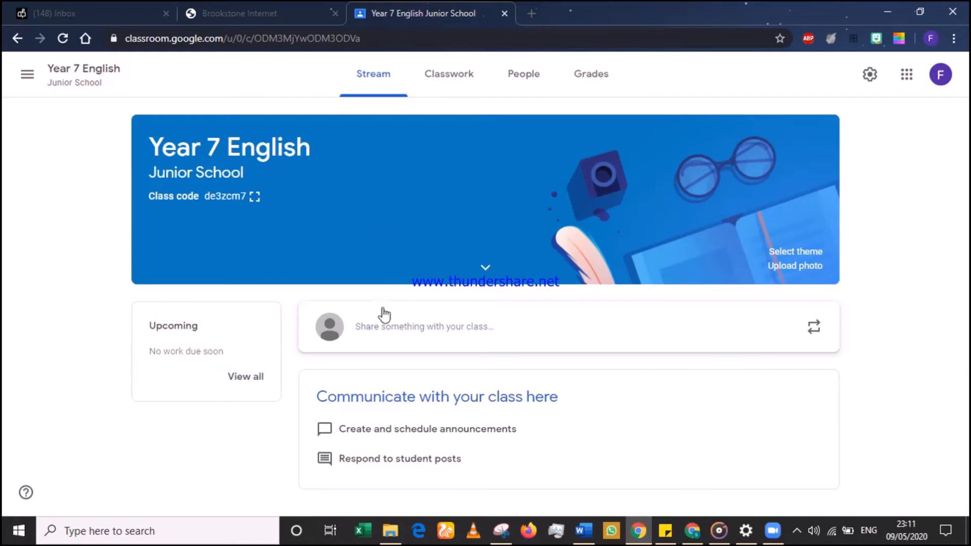
pyautogui.click(399, 342)
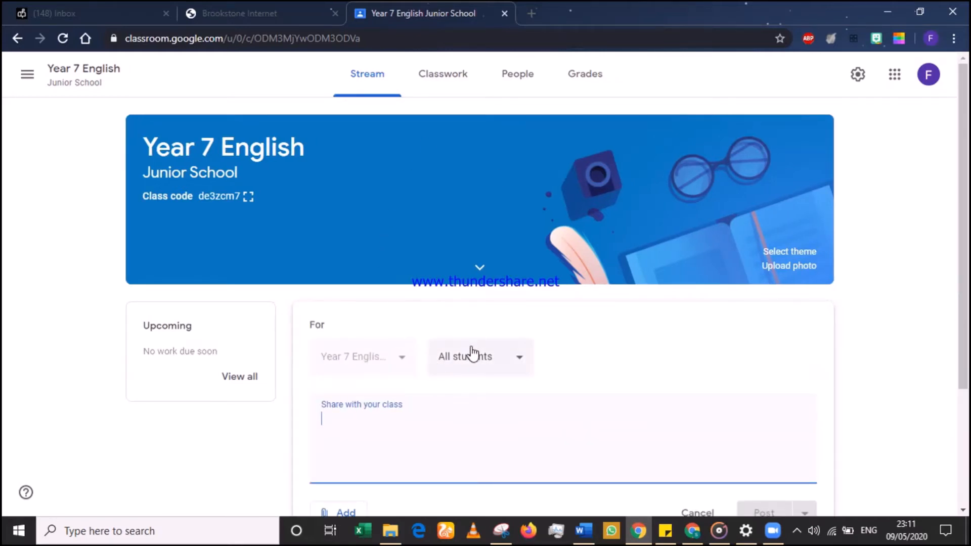
pyautogui.scroll(-2, 956, 400)
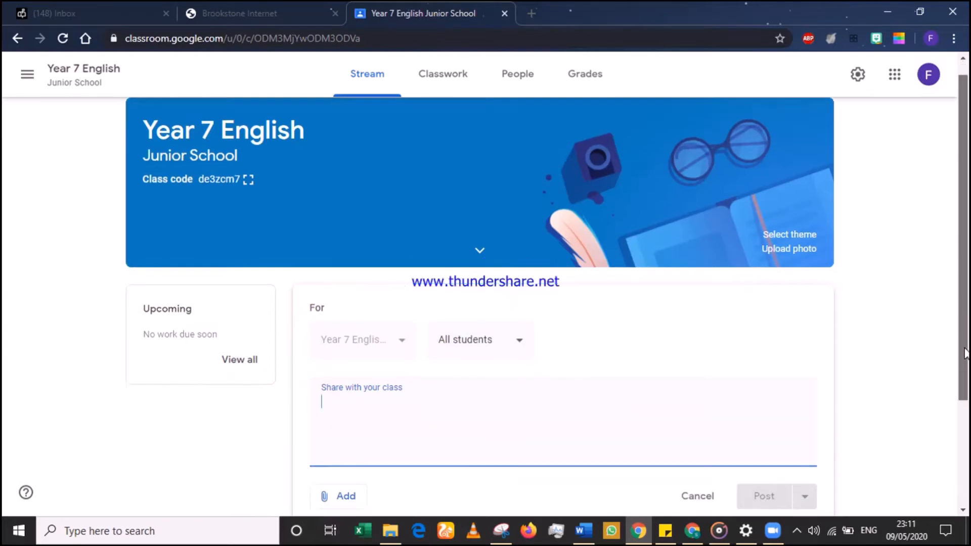
pyautogui.scroll(2, 959, 411)
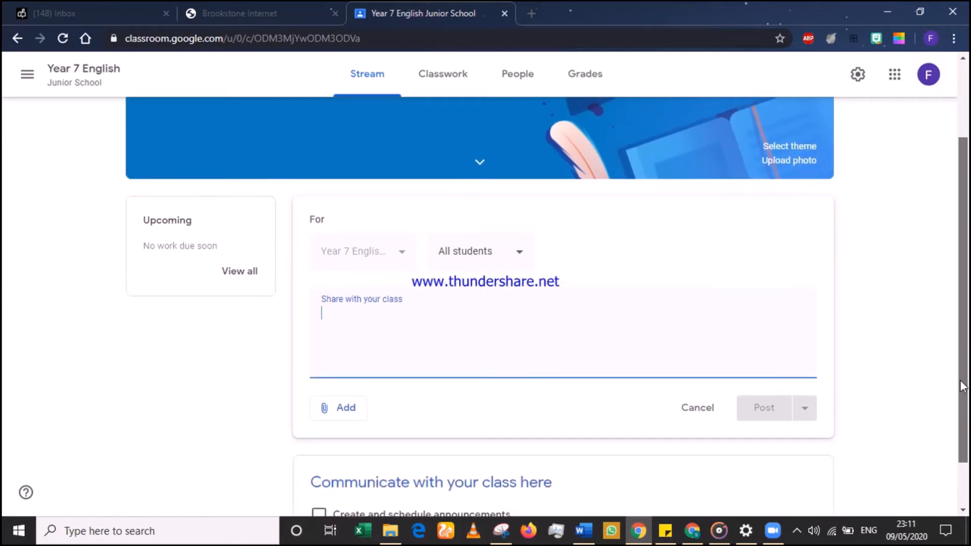
pyautogui.scroll(-3, 963, 245)
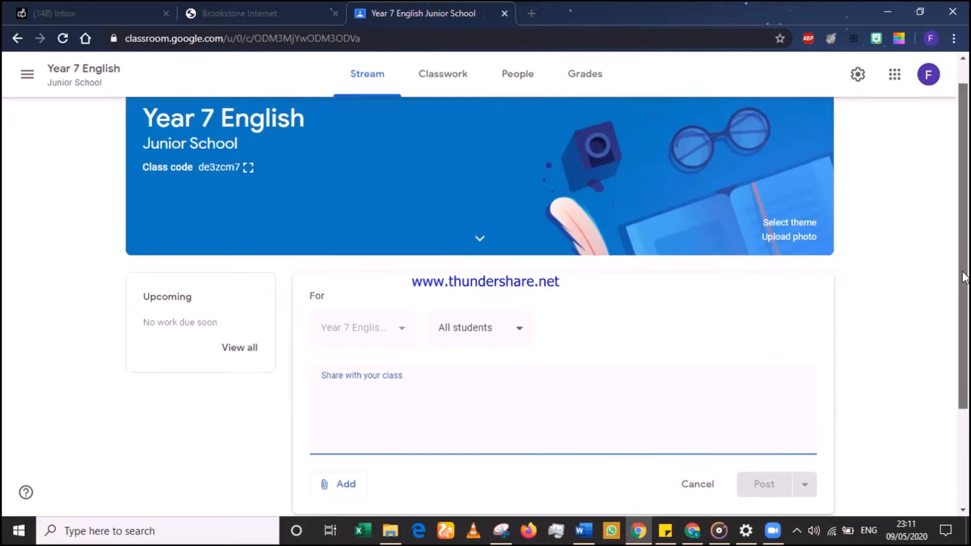
pyautogui.scroll(3, 962, 404)
pyautogui.moveTo(966, 236); pyautogui.dragTo(963, 346)
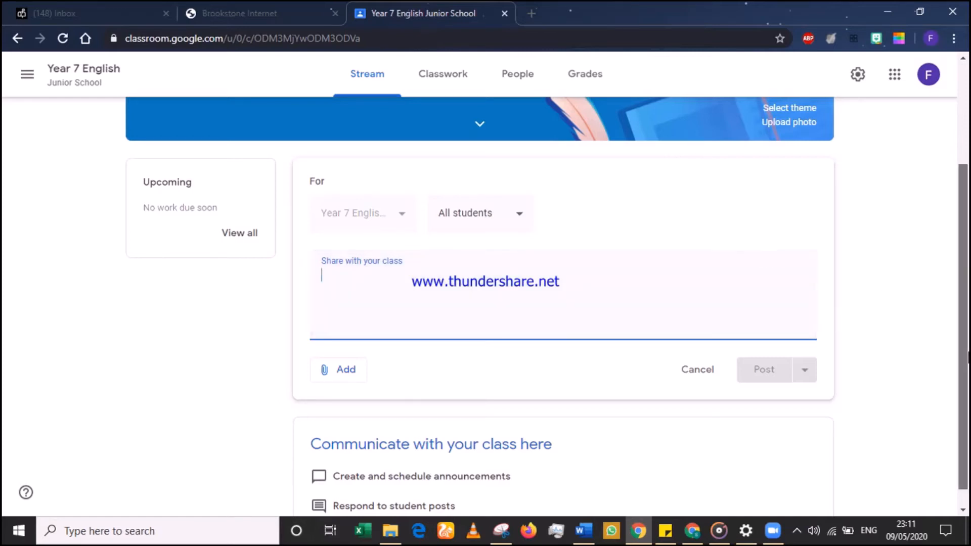
pyautogui.scroll(3, 825, 300)
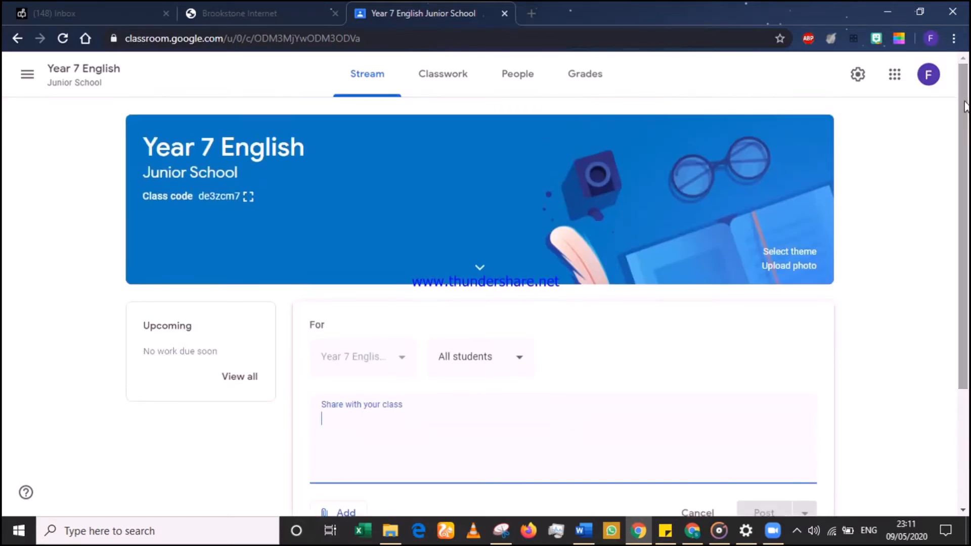
# Go to the class's Classwork page and review the kinds of items that can be created
pyautogui.click(438, 92)
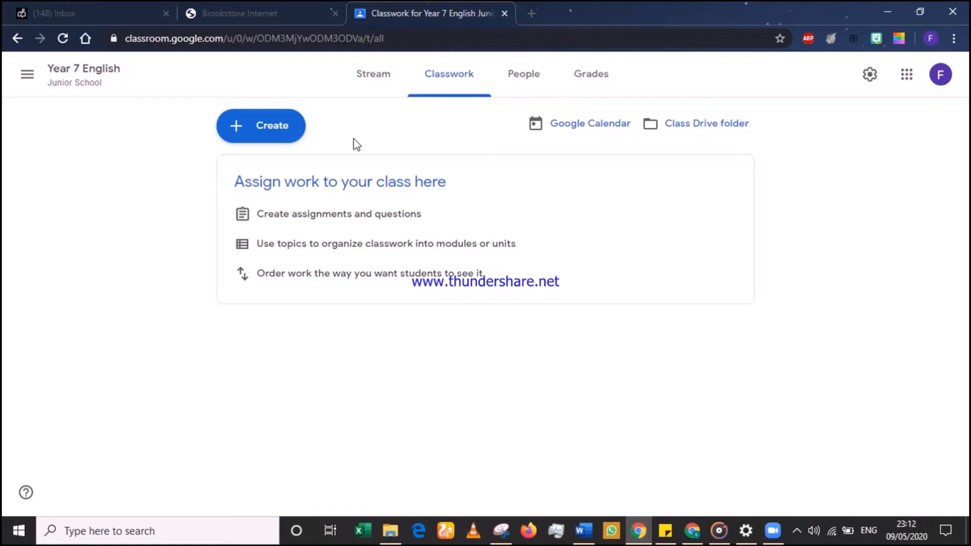
pyautogui.click(297, 128)
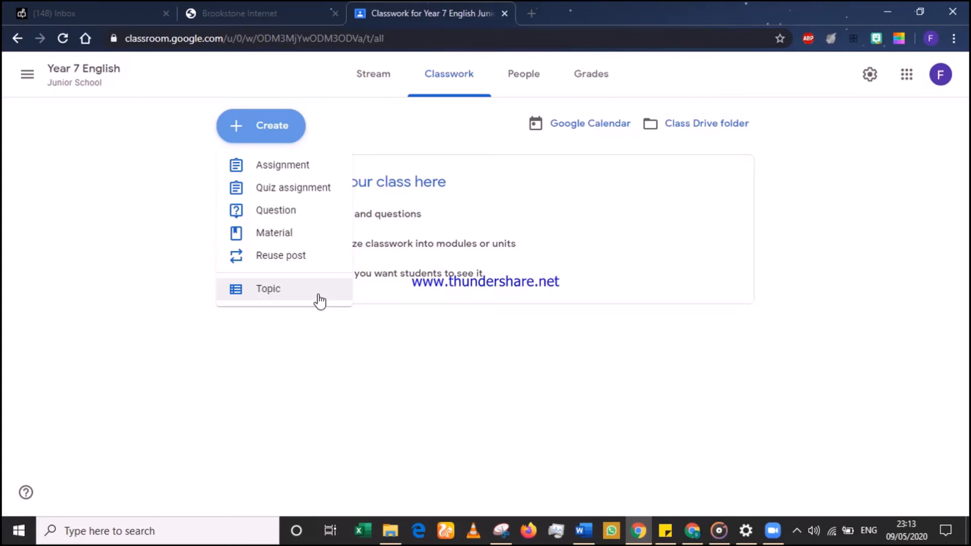
pyautogui.click(449, 326)
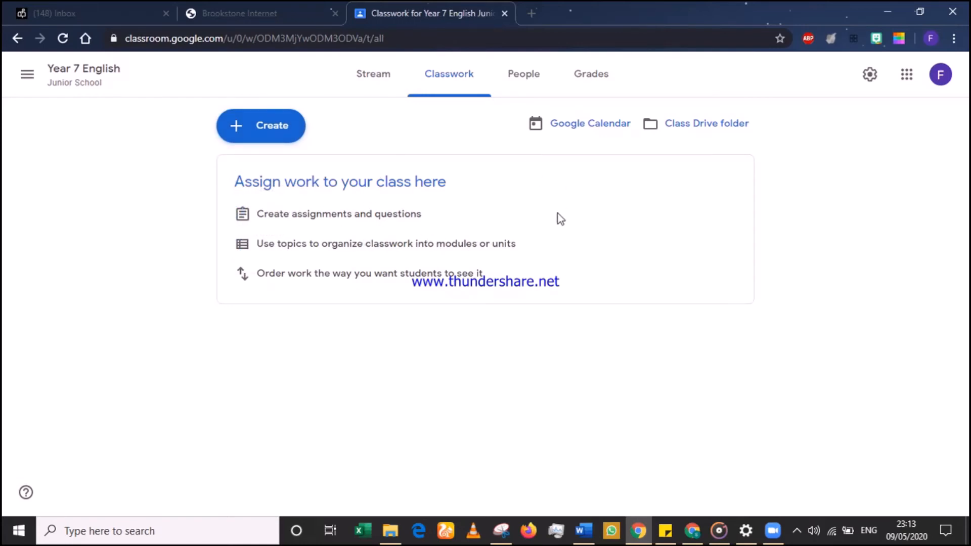
# Go to the People page and view the student invitation form without inviting anyone
pyautogui.click(529, 76)
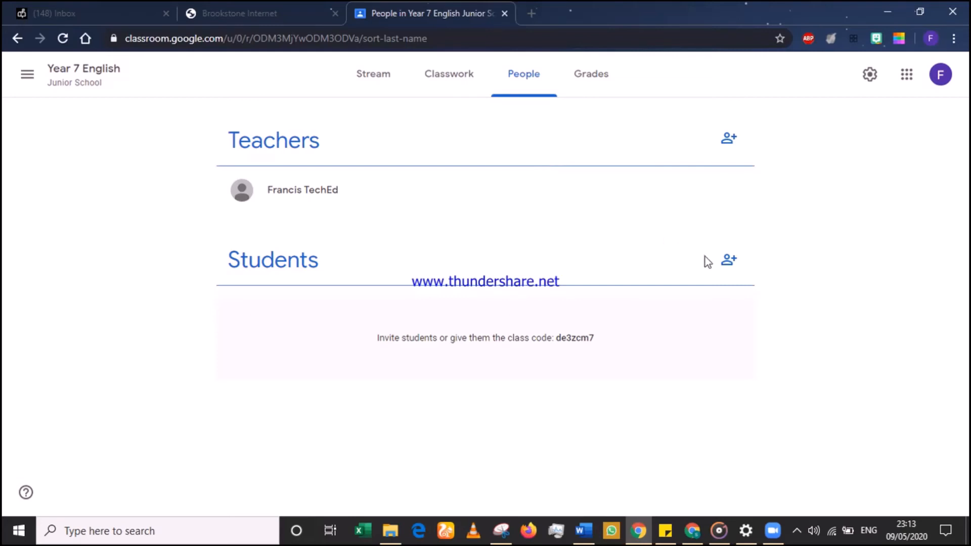
pyautogui.click(730, 262)
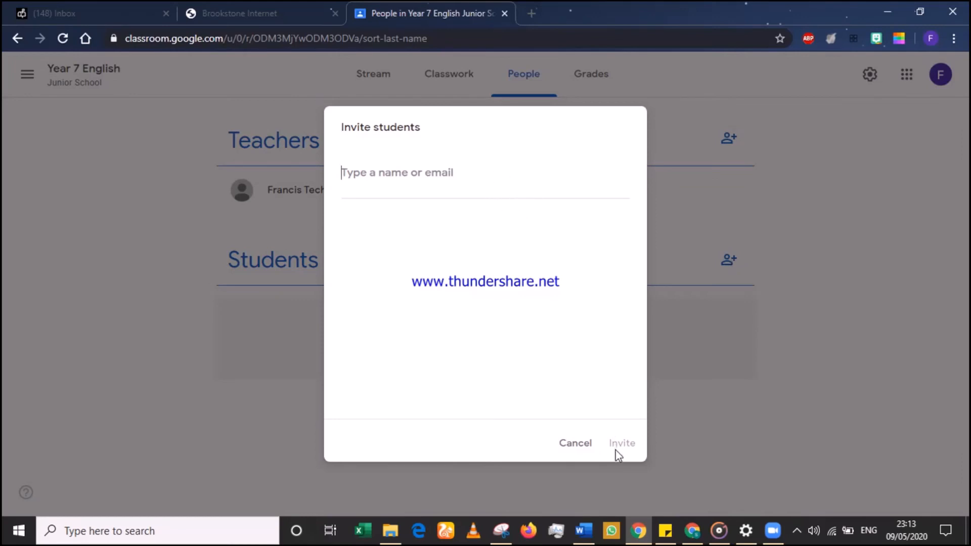
pyautogui.click(581, 445)
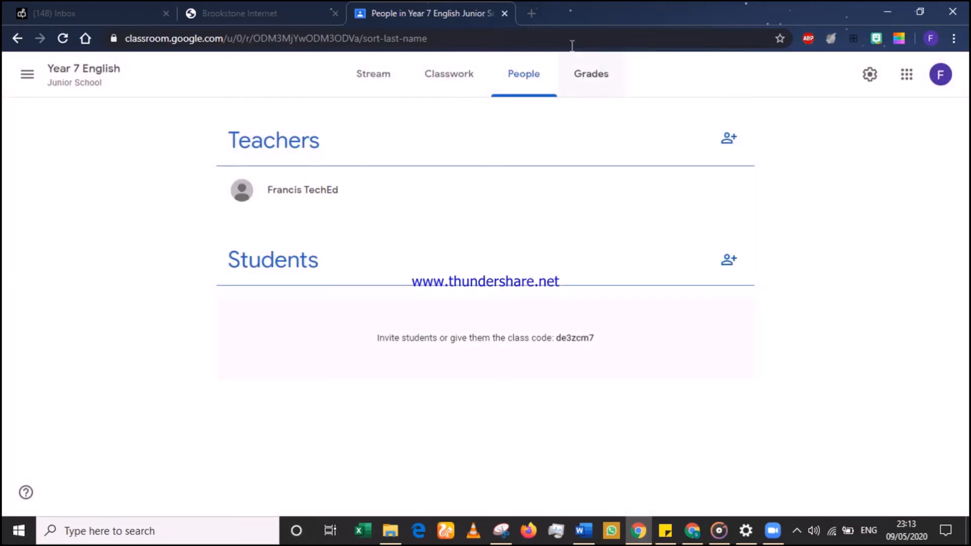
# View the class's Grades page, and expand and collapse the subject and room details on the Stream page
pyautogui.click(591, 90)
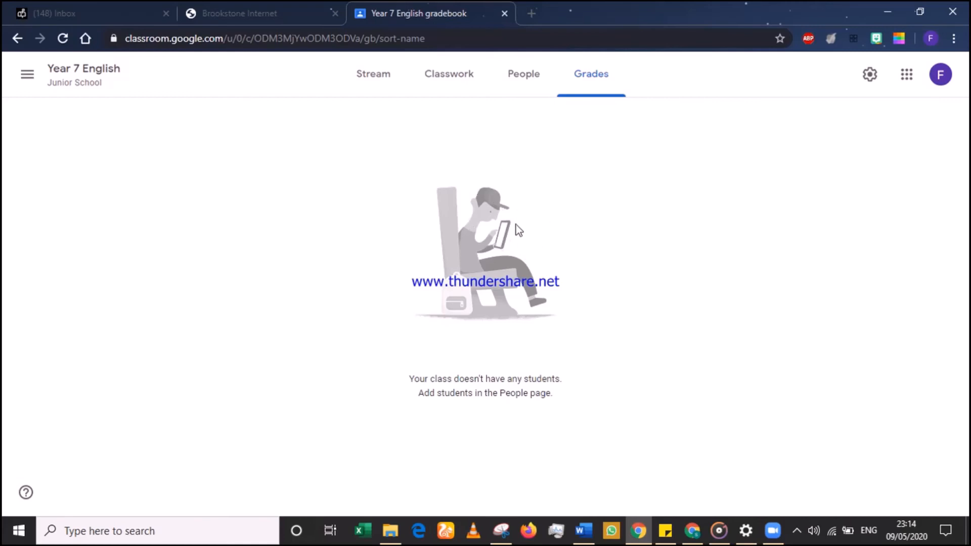
pyautogui.click(385, 89)
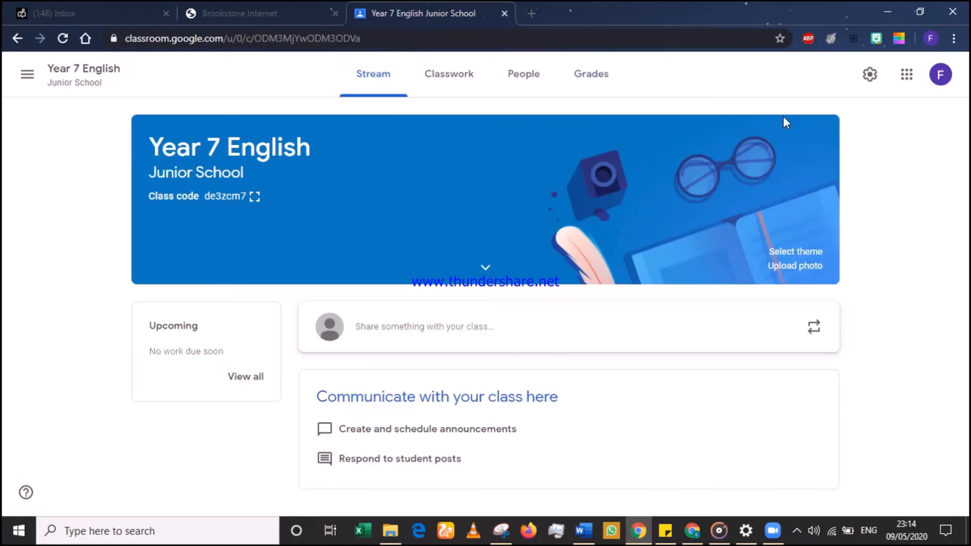
pyautogui.click(486, 268)
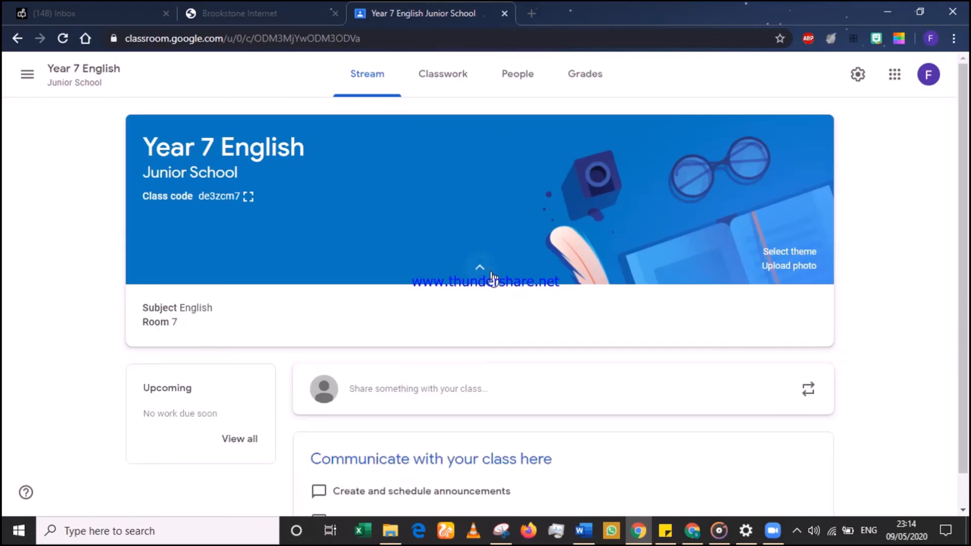
pyautogui.click(490, 274)
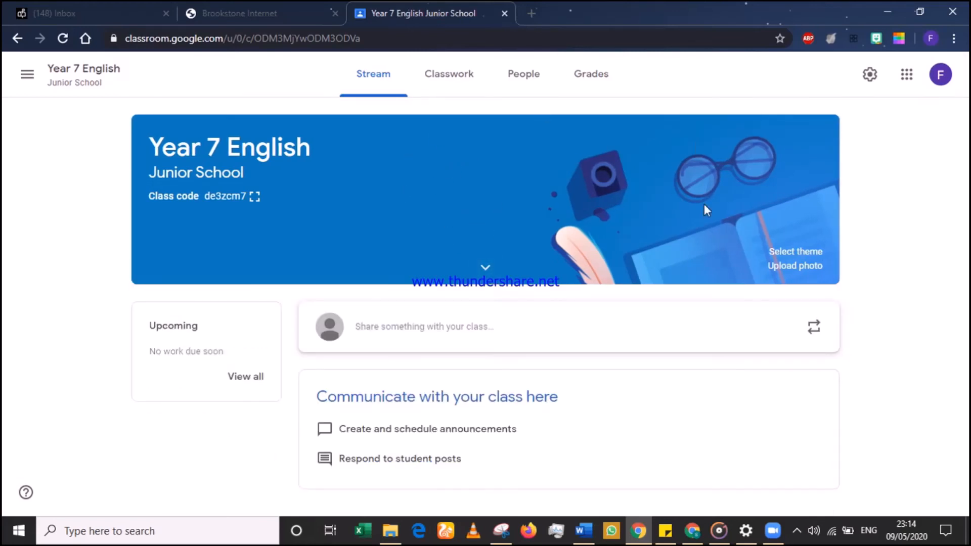